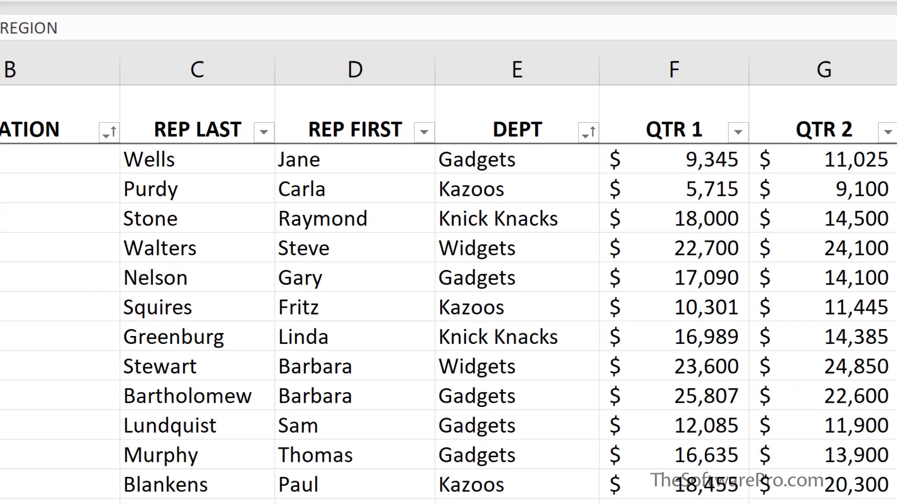
# - Create a PivotTable on a new worksheet from the Sales Tracking range $A$1:$J$77
pyautogui.click(54, 112)
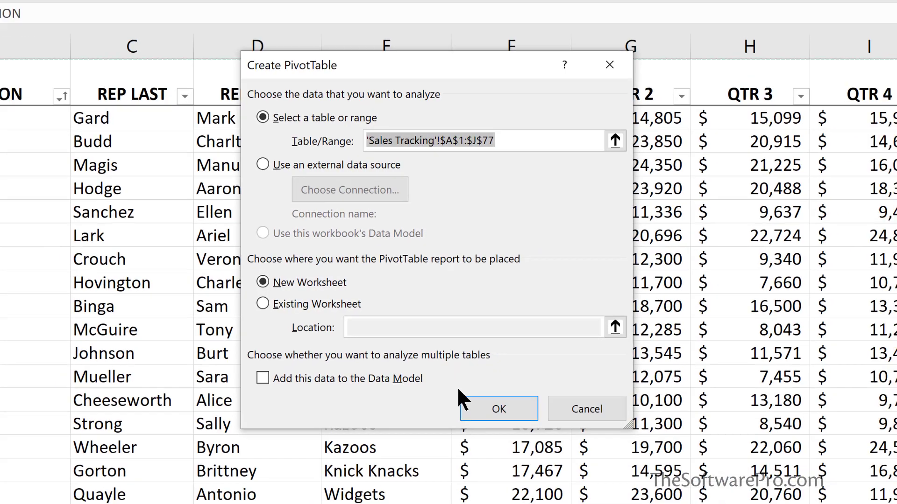
pyautogui.click(467, 407)
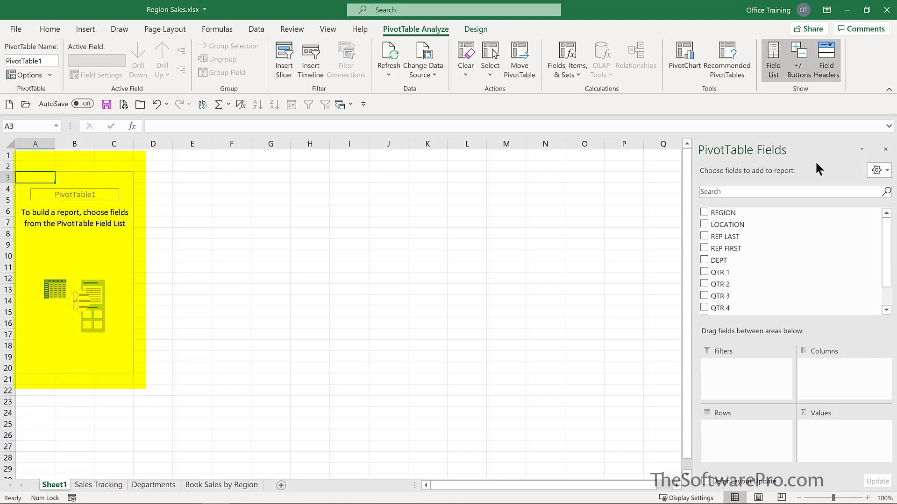
# - Add REGION to the PivotTable rows and TOTALS as the summed values
pyautogui.click(704, 212)
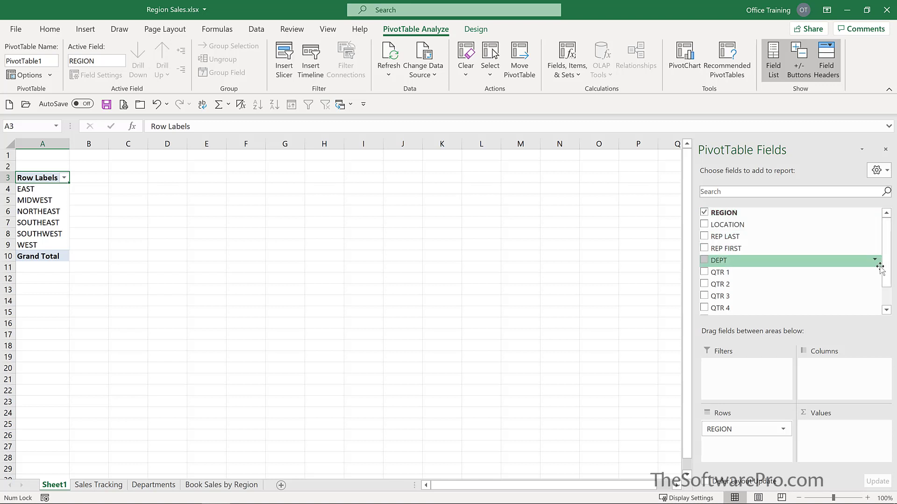
pyautogui.scroll(-1, 888, 276)
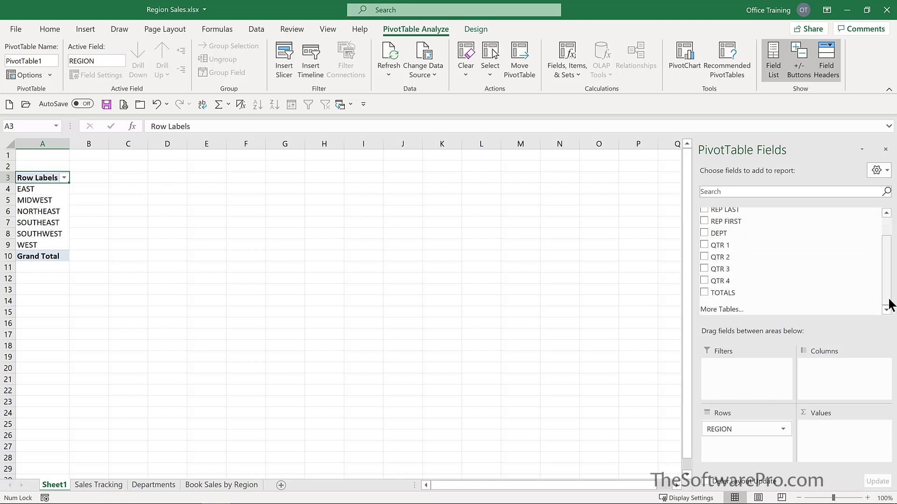
pyautogui.click(705, 293)
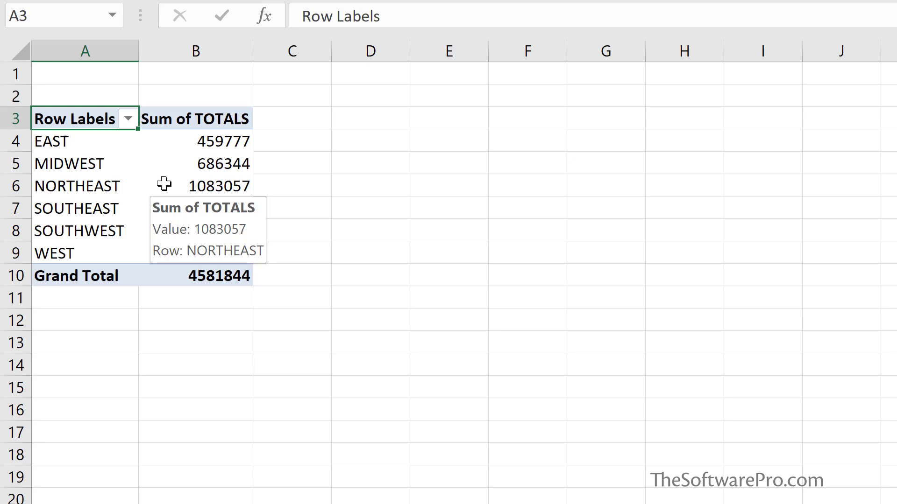
# - Format the PivotTable's Sum of TOTALS values as Currency with 0 decimal places and the $ symbol
pyautogui.rightClick(164, 184)
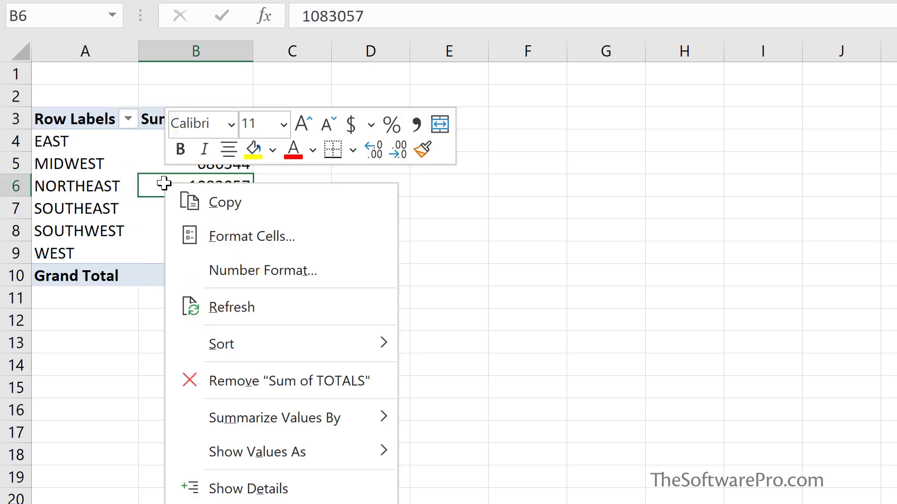
pyautogui.click(223, 273)
pyautogui.click(370, 133)
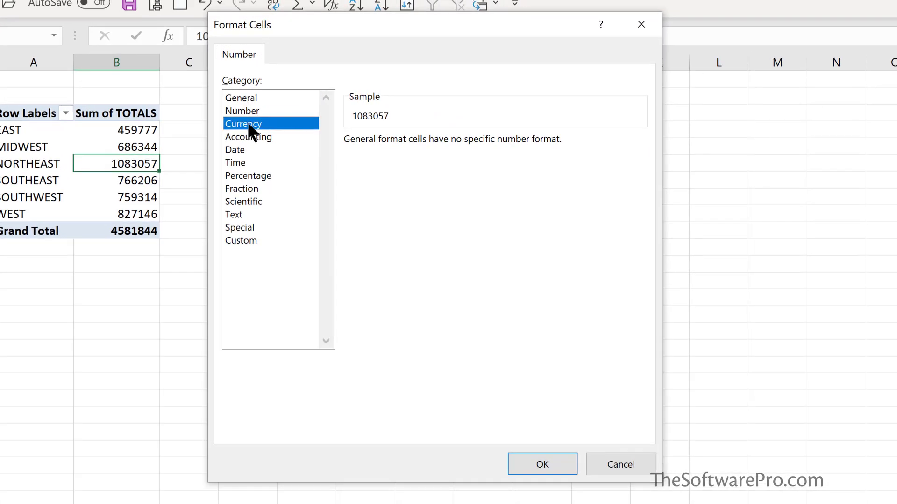
pyautogui.click(462, 146)
pyautogui.click(462, 145)
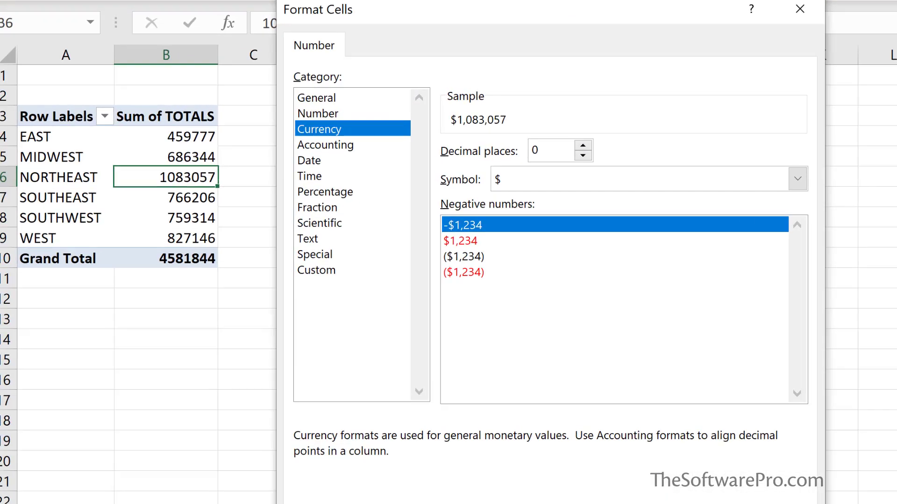
pyautogui.click(543, 464)
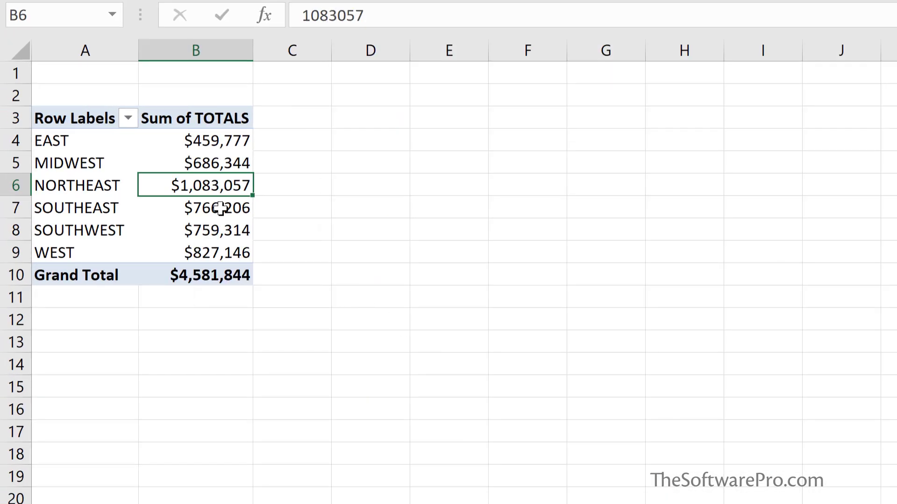
# - Add the DEPT field to the PivotTable and move it from the rows to the columns area
pyautogui.moveTo(216, 207)
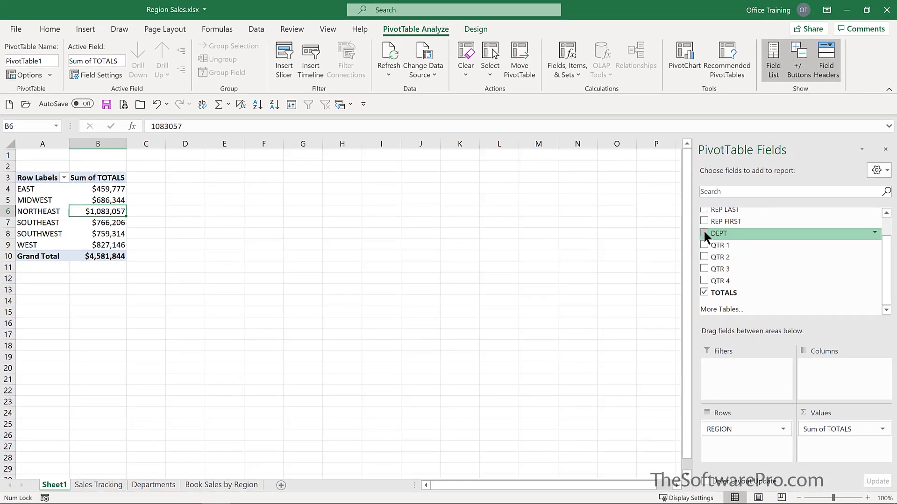
pyautogui.click(704, 233)
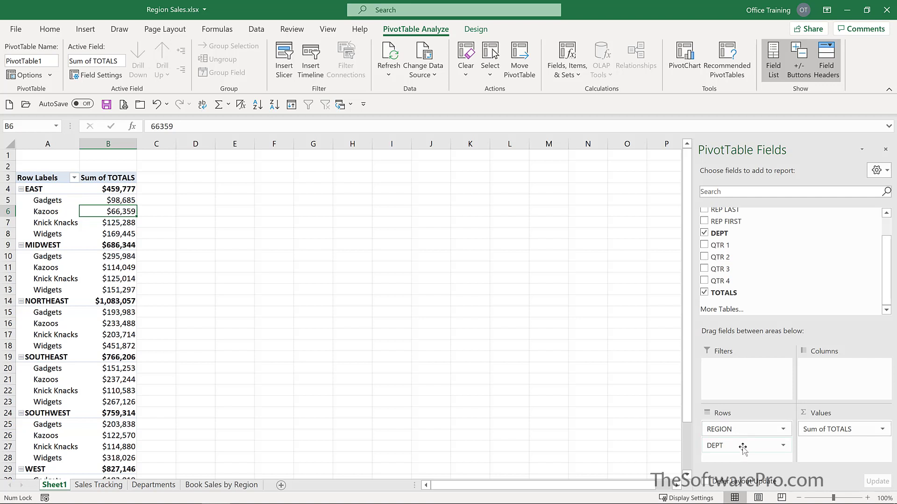
pyautogui.moveTo(742, 448); pyautogui.dragTo(838, 374)
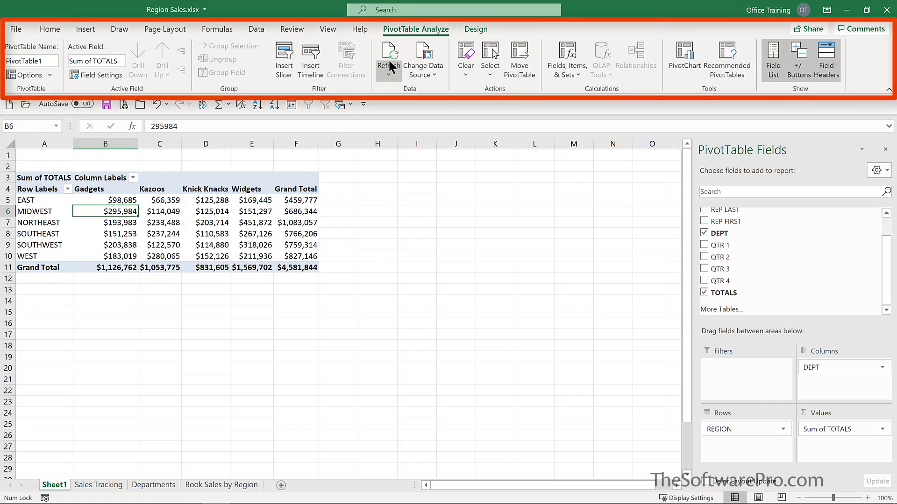
pyautogui.click(476, 30)
pyautogui.click(414, 29)
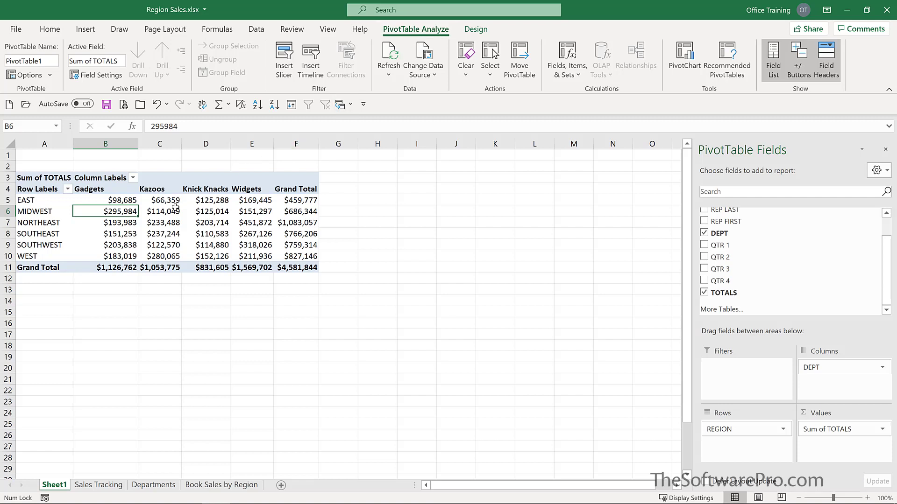
# - Add the LOCATION field to the PivotTable rows beneath REGION
pyautogui.moveTo(173, 209)
pyautogui.moveTo(121, 201)
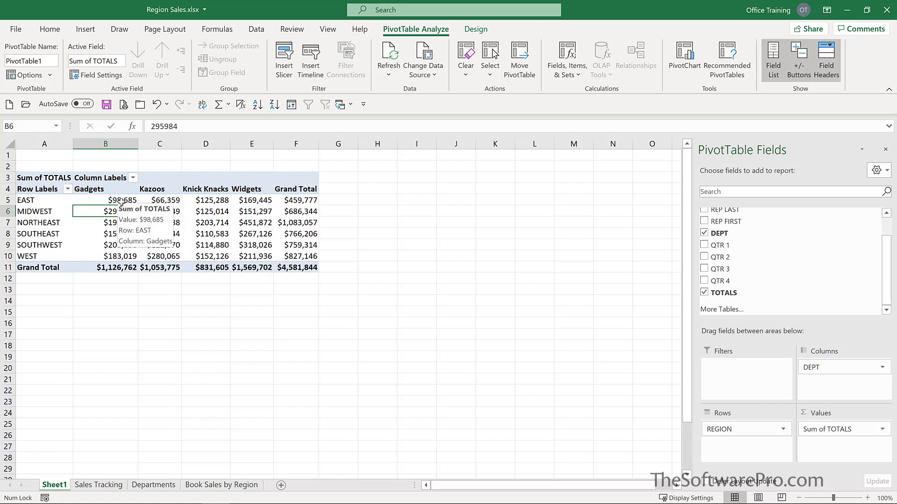
pyautogui.scroll(1, 703, 219)
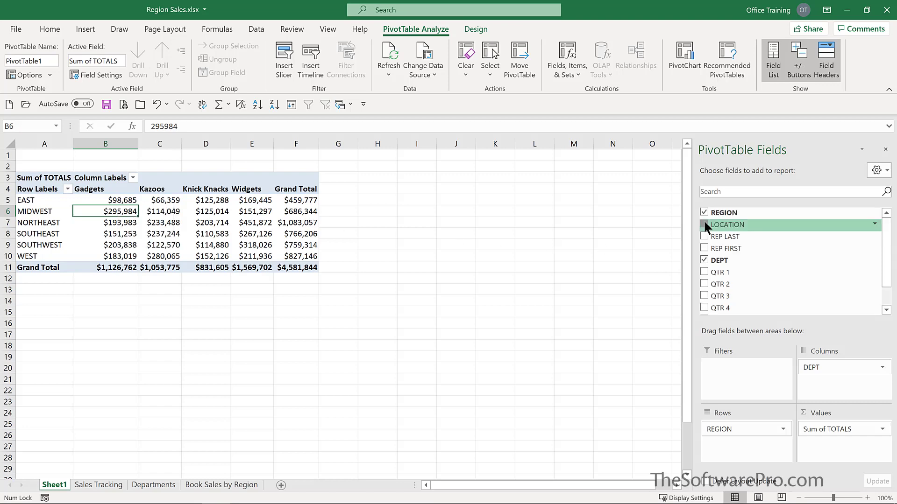
pyautogui.click(703, 225)
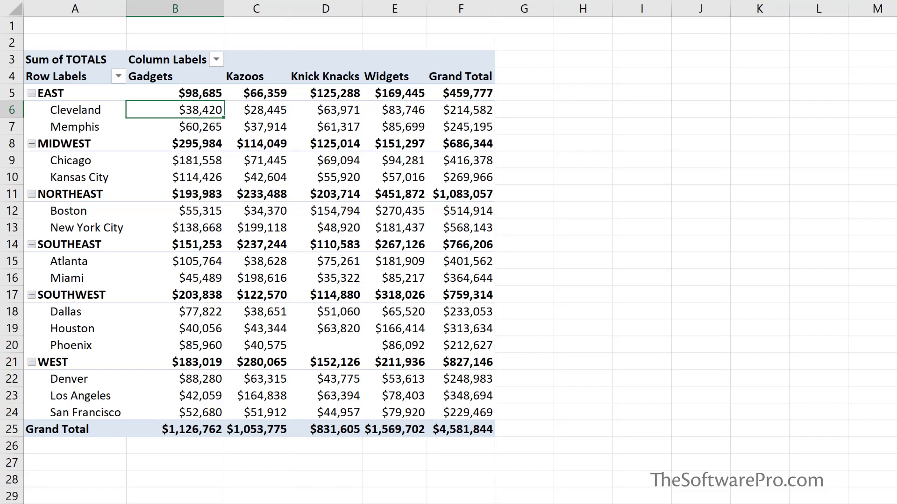
# - In the Sales Tracking sheet, set the QTR 1 amount of the first Cleveland Gadgets record in F2 to 100000
pyautogui.hotkey('ctrl', 'pagedown')
pyautogui.hotkey('ctrl', 'Home')
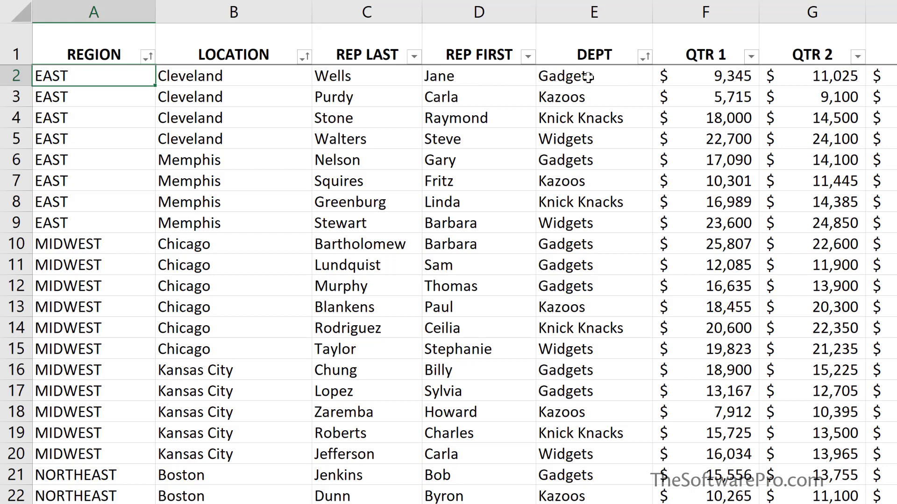
pyautogui.click(709, 76)
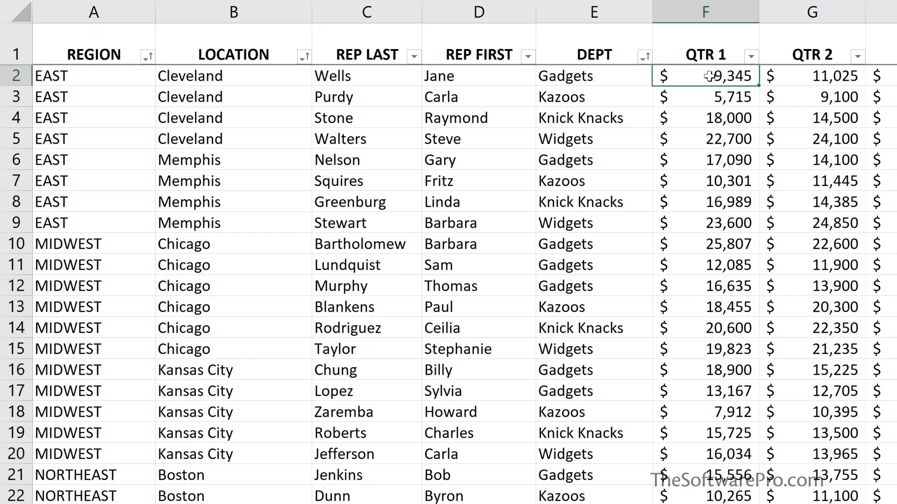
pyautogui.write('100000')
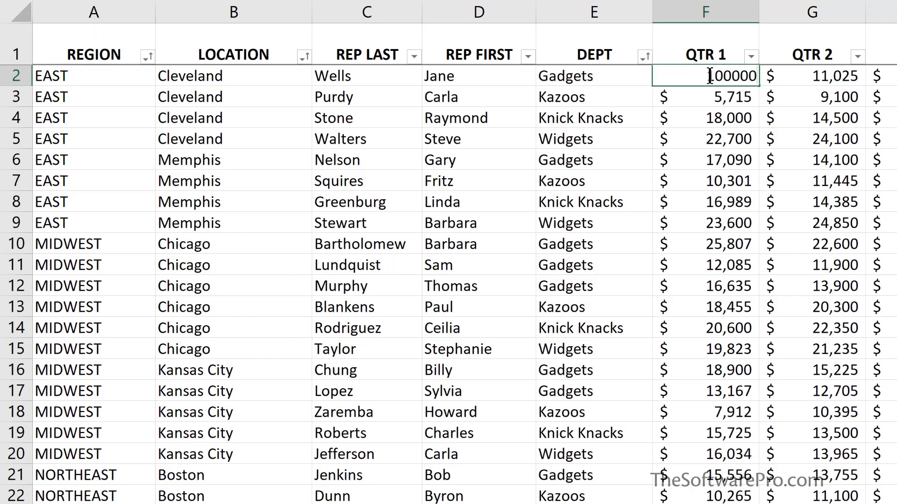
pyautogui.press('Return')
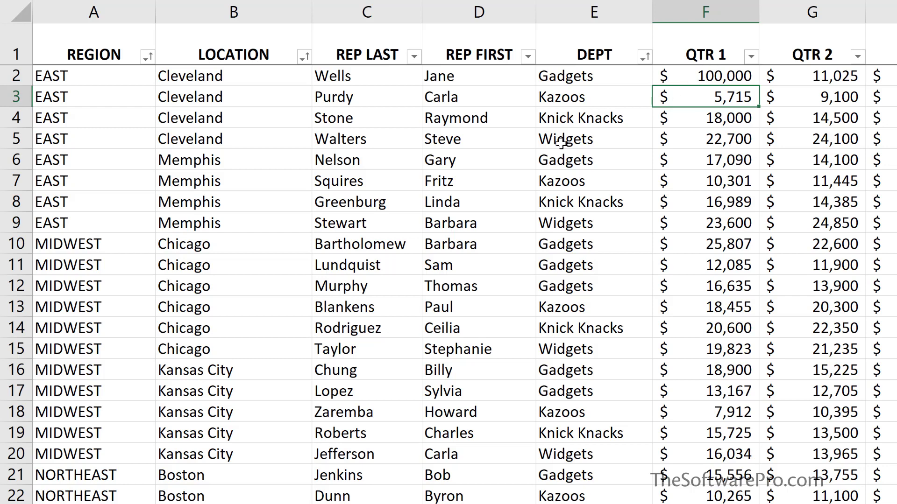
# - Change the LOCATION of the EAST Gadgets record in B6 to Cleveland
pyautogui.click(206, 160)
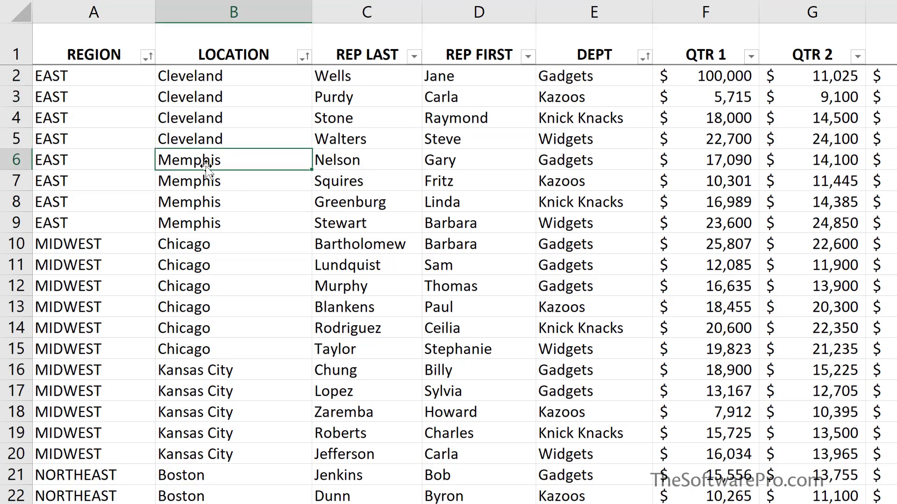
pyautogui.write('c')
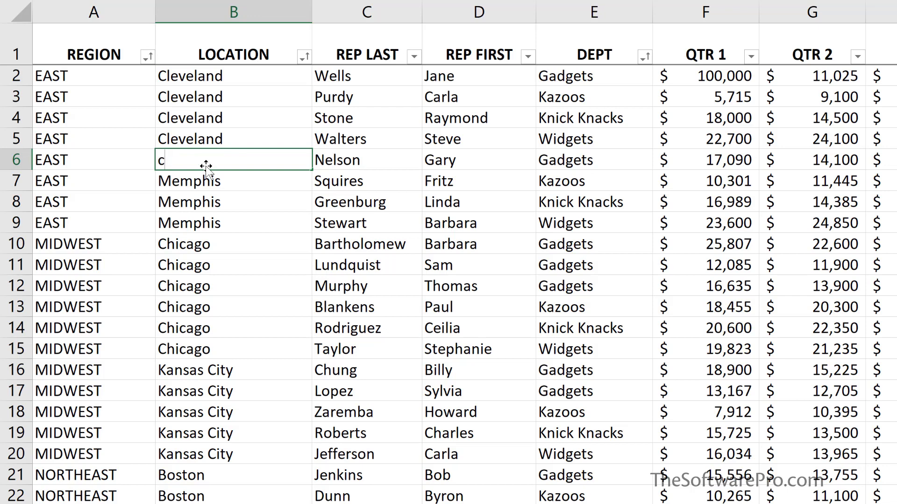
pyautogui.press('BackSpace')
pyautogui.write('Cleveland')
pyautogui.press('Return')
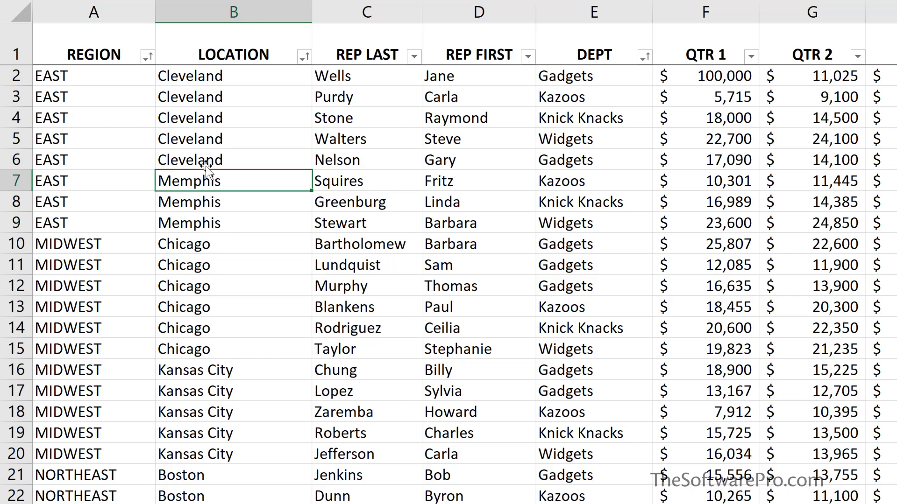
pyautogui.click(588, 162)
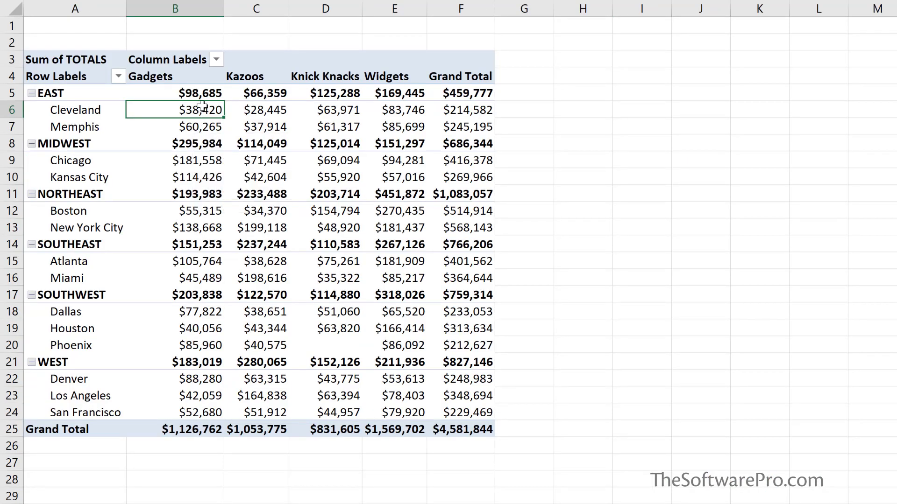
# - On the PivotTable sheet, run Refresh All to bring in the edited source data
pyautogui.moveTo(146, 155)
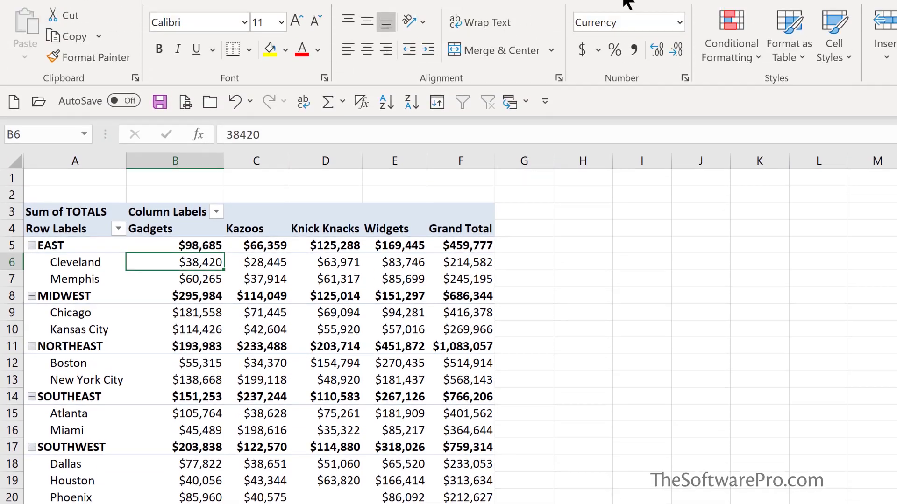
pyautogui.click(623, 24)
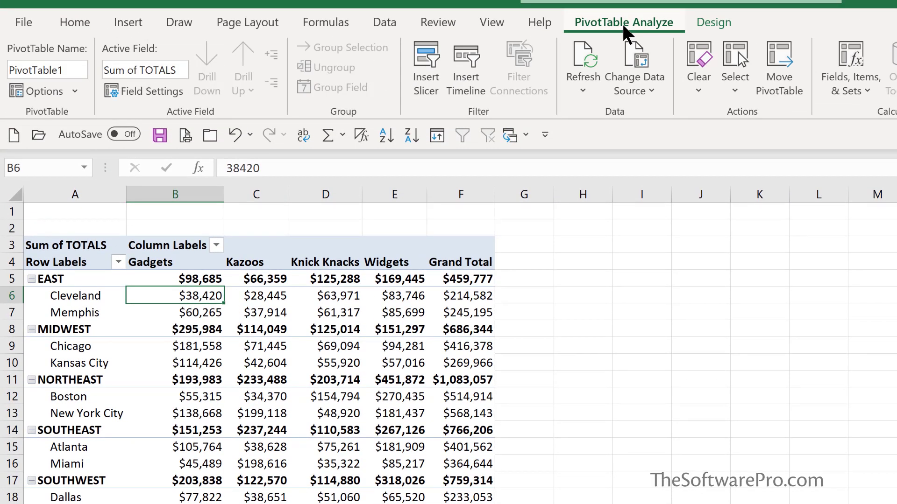
pyautogui.click(581, 89)
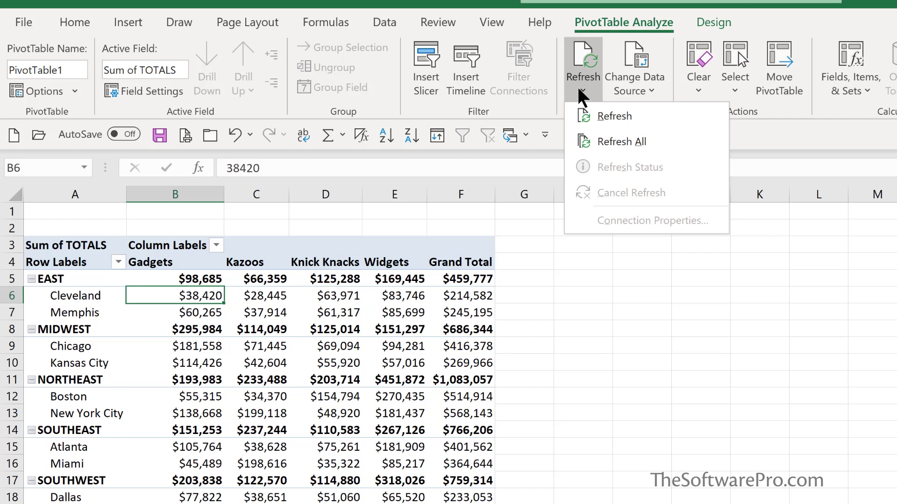
pyautogui.click(607, 140)
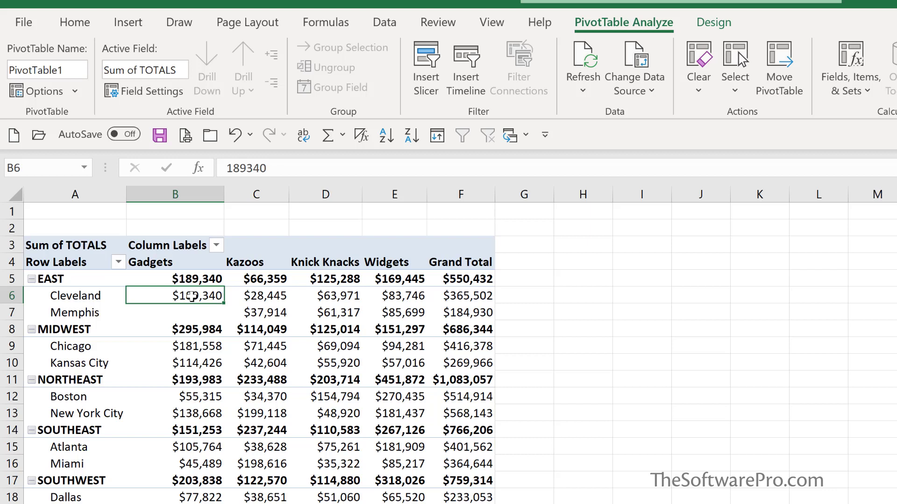
pyautogui.moveTo(181, 359)
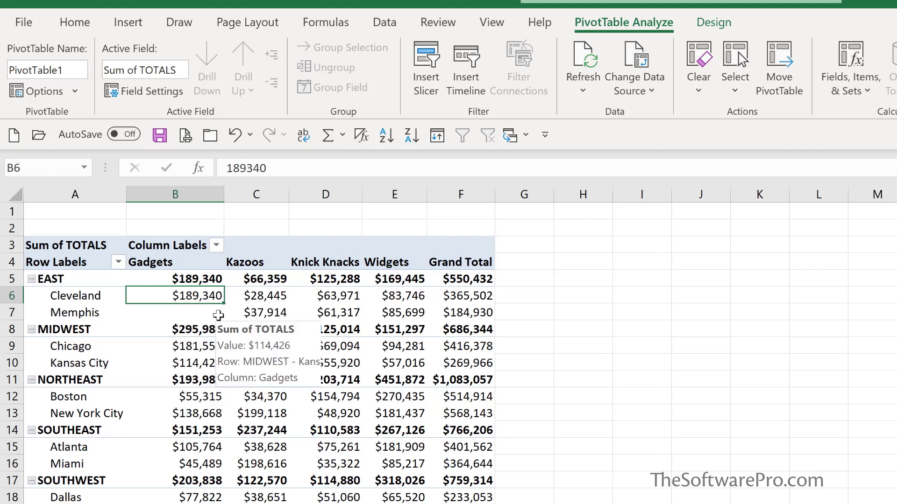
pyautogui.moveTo(188, 313)
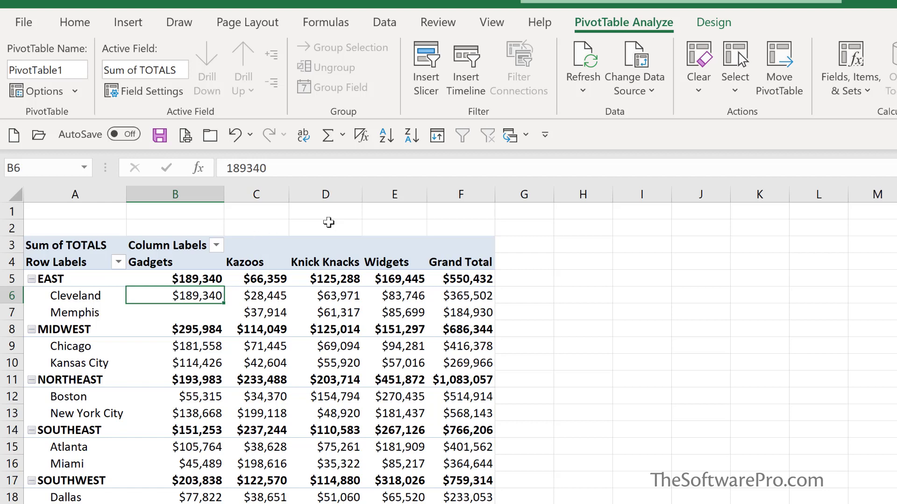
# - Check the PivotTable's data source setting and keep the range 'Sales Tracking'!$A$1:$J$77
pyautogui.click(644, 93)
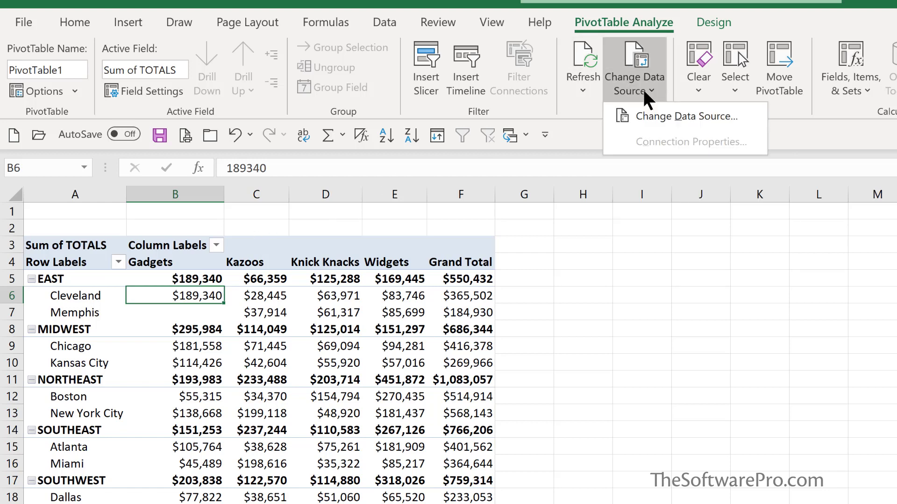
pyautogui.click(640, 112)
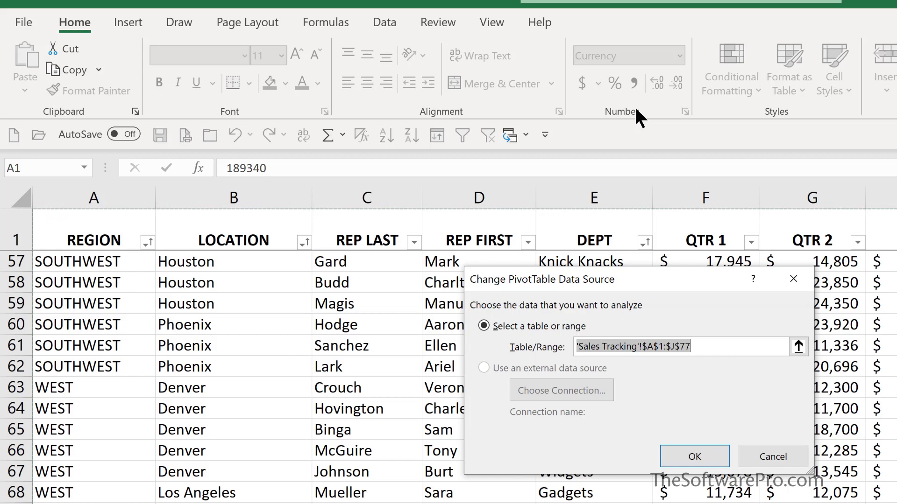
pyautogui.click(704, 449)
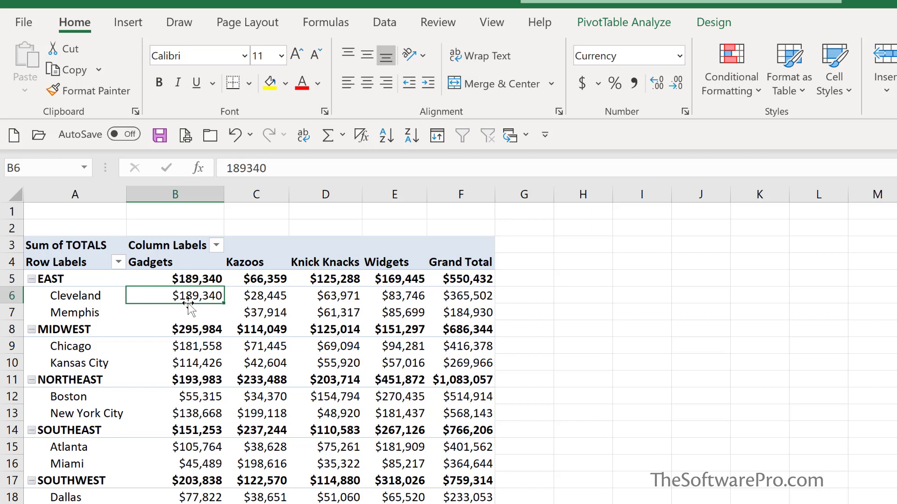
# - Show the detail records behind Chicago's Gadgets total, and collapse the EAST region in the PivotTable
pyautogui.doubleClick(189, 348)
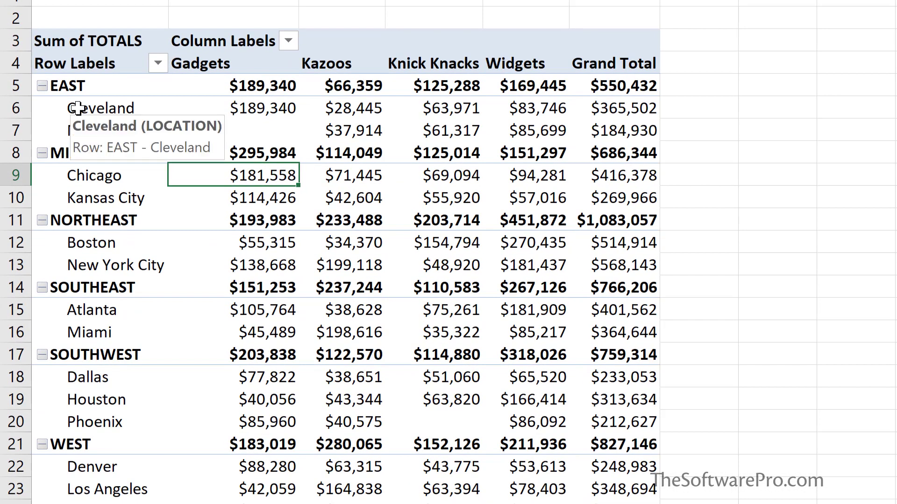
pyautogui.click(42, 86)
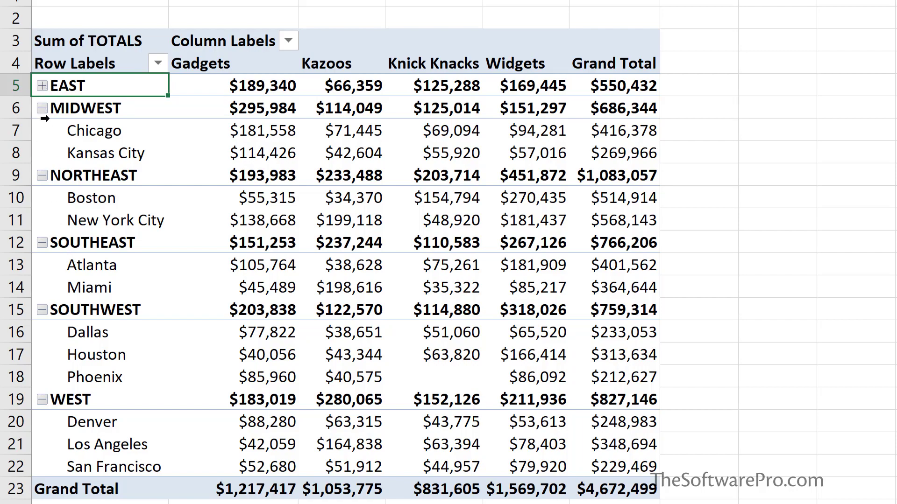
# - Expand the EAST region, collapse the entire REGION field to its regional totals, and expand the whole field again
pyautogui.click(43, 87)
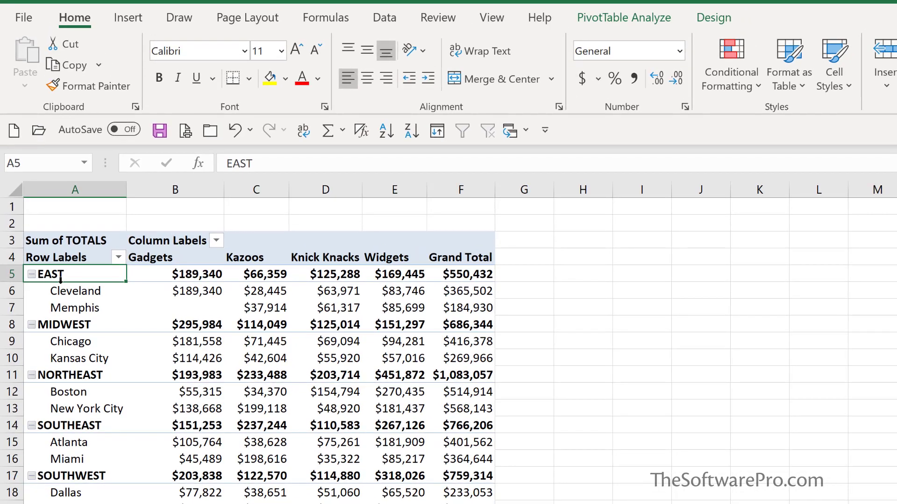
pyautogui.click(602, 18)
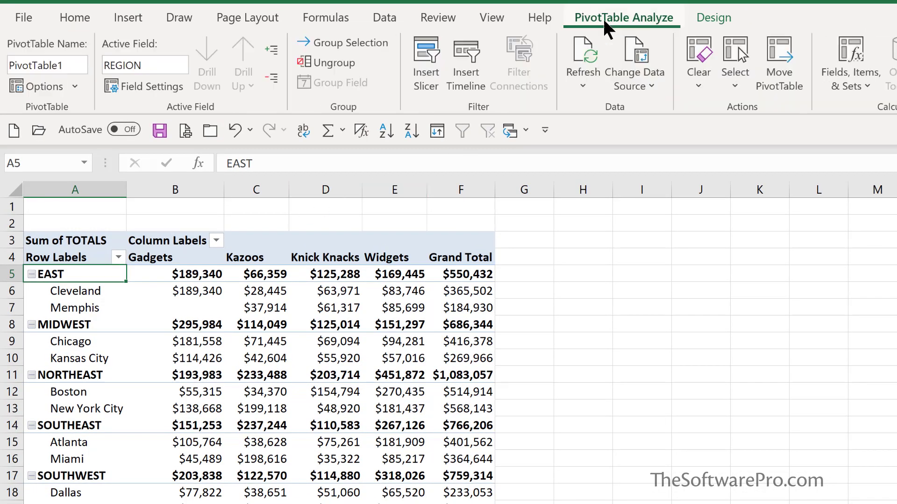
pyautogui.click(271, 80)
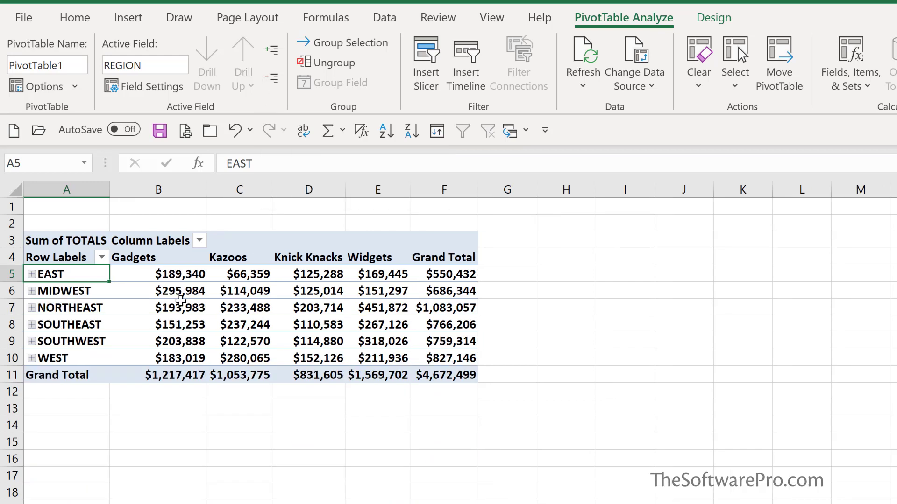
pyautogui.moveTo(180, 298)
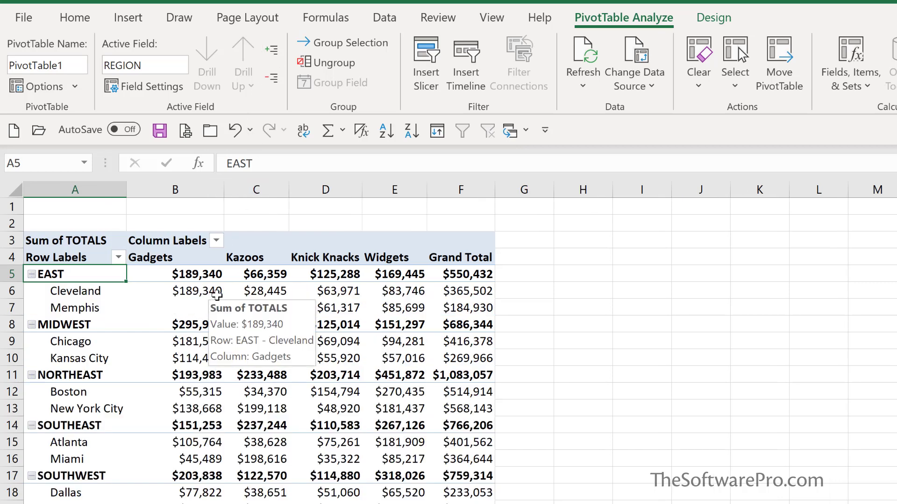
# - Apply the blue style from the first row of the Medium PivotTable styles and show all subtotals at the bottom of each group
pyautogui.click(719, 18)
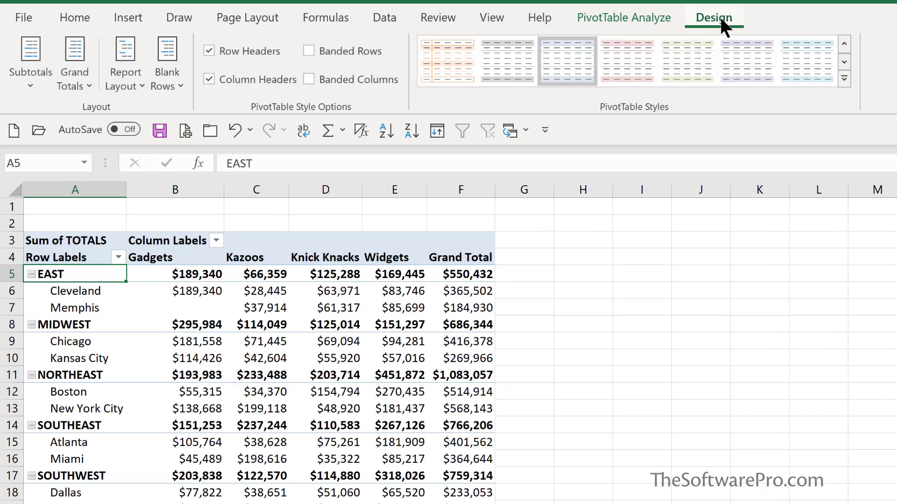
pyautogui.click(845, 80)
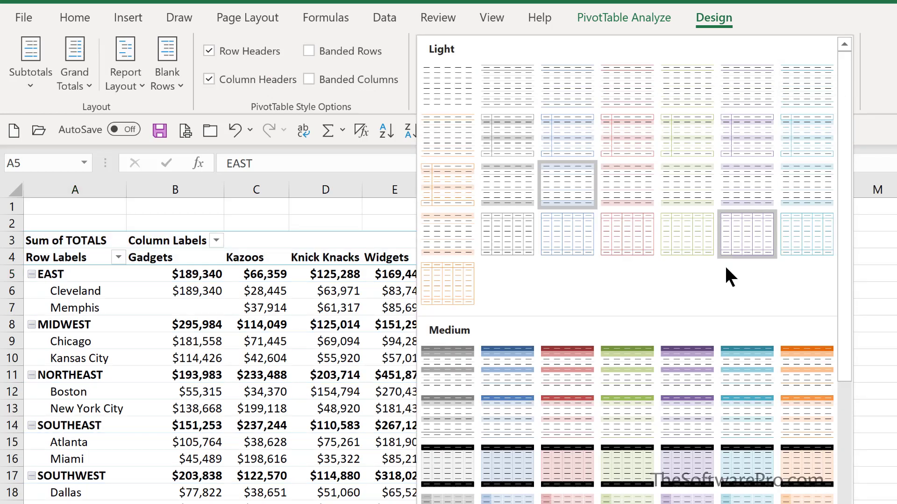
pyautogui.click(499, 353)
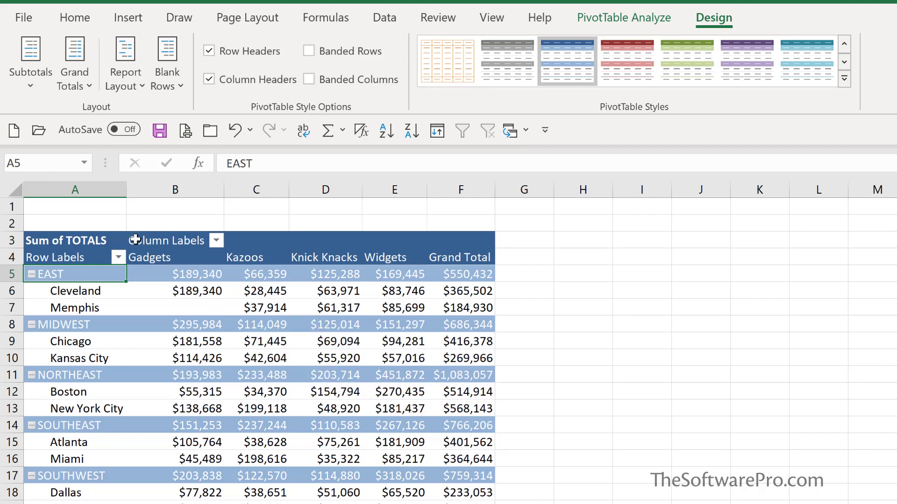
pyautogui.click(35, 86)
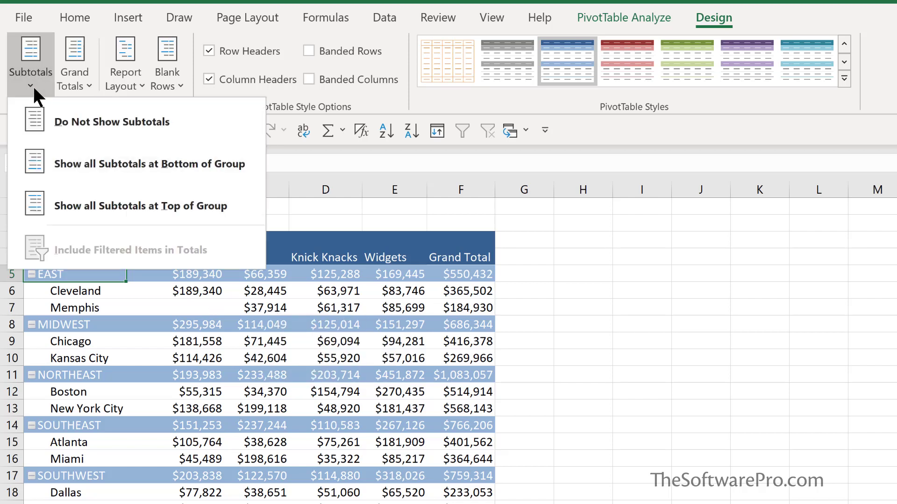
pyautogui.click(85, 159)
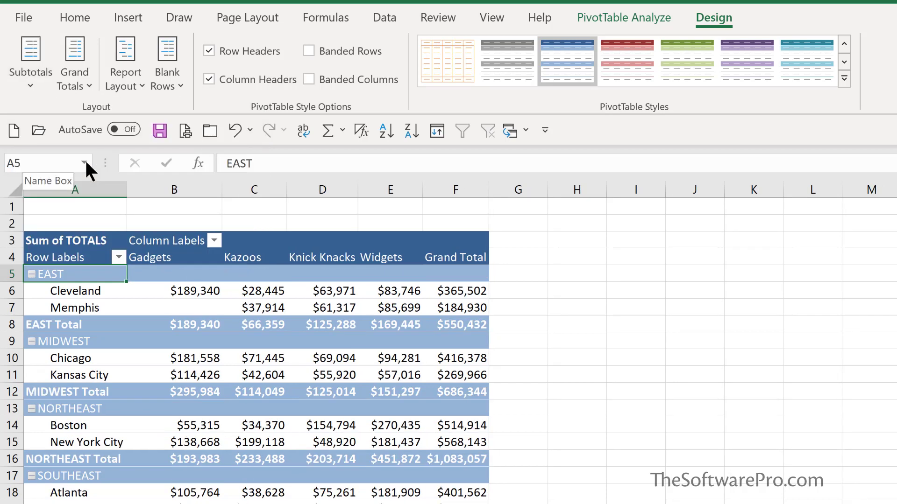
pyautogui.click(75, 83)
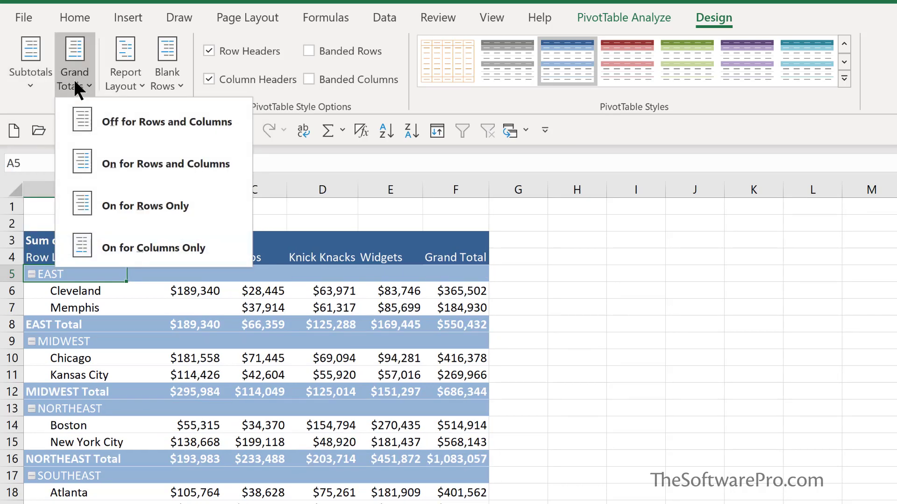
pyautogui.click(138, 89)
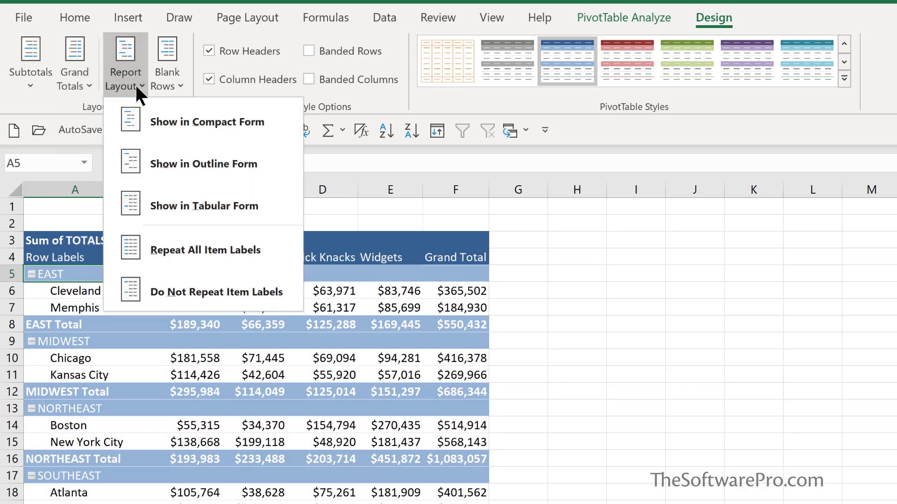
pyautogui.click(136, 84)
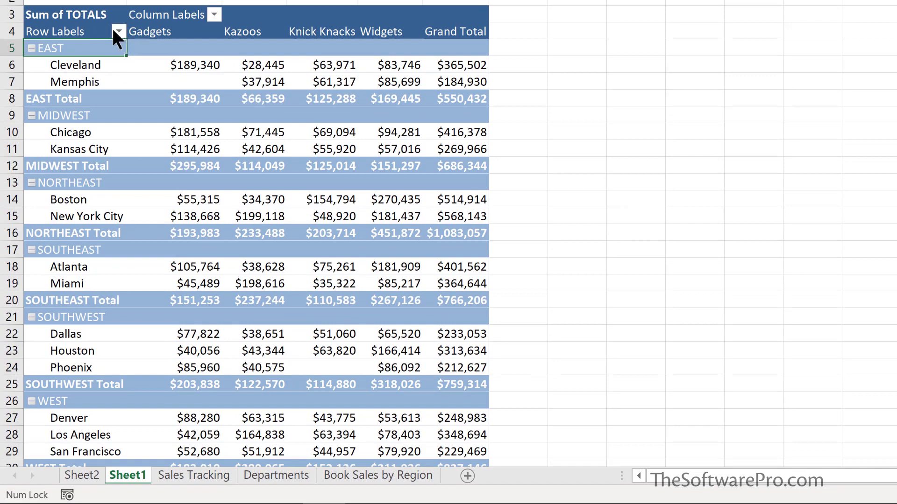
# - Filter the PivotTable's row labels to the EAST, MIDWEST and NORTHEAST regions, and clear the REGION filter again
pyautogui.click(119, 30)
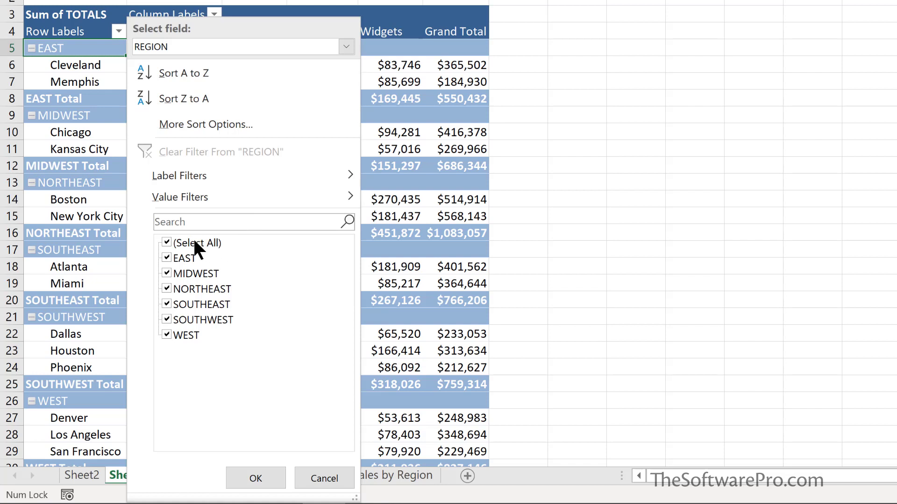
pyautogui.click(164, 241)
pyautogui.click(167, 258)
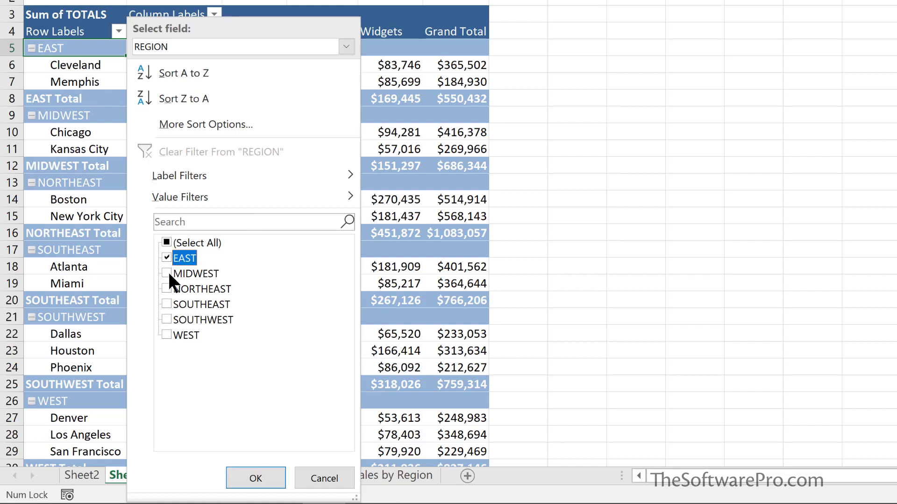
pyautogui.click(168, 273)
pyautogui.click(167, 289)
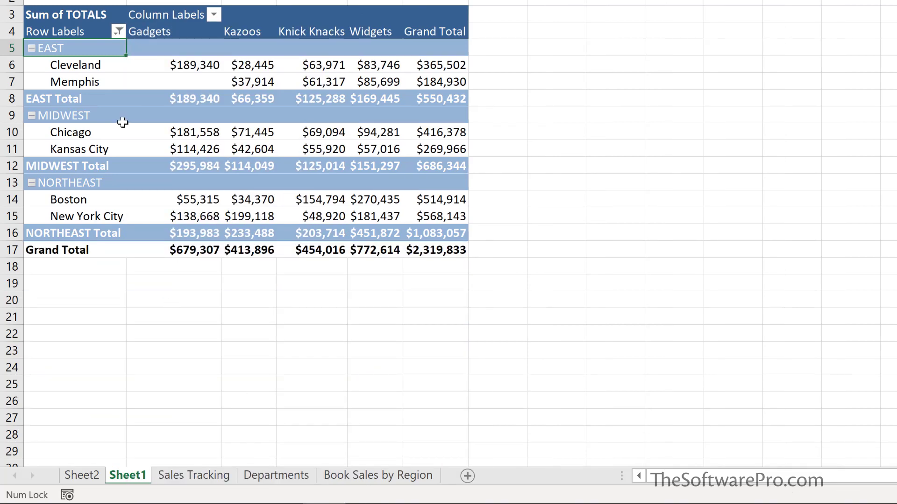
pyautogui.click(213, 14)
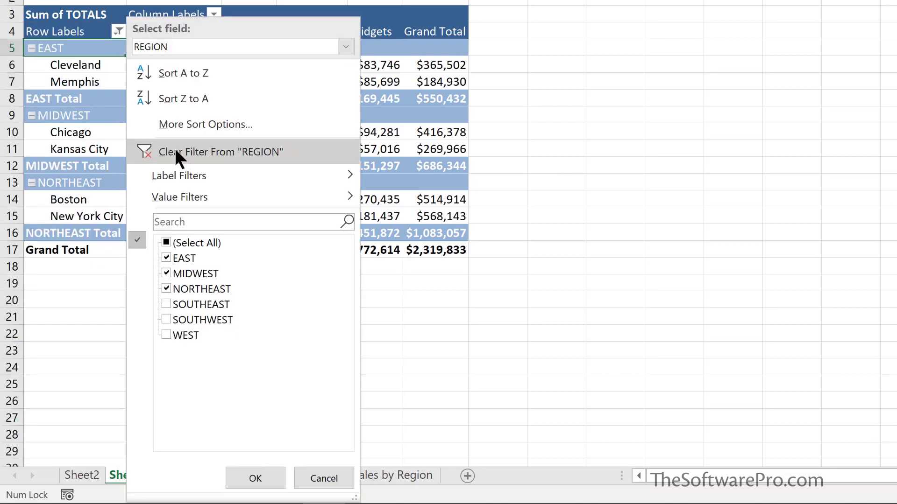
pyautogui.click(175, 148)
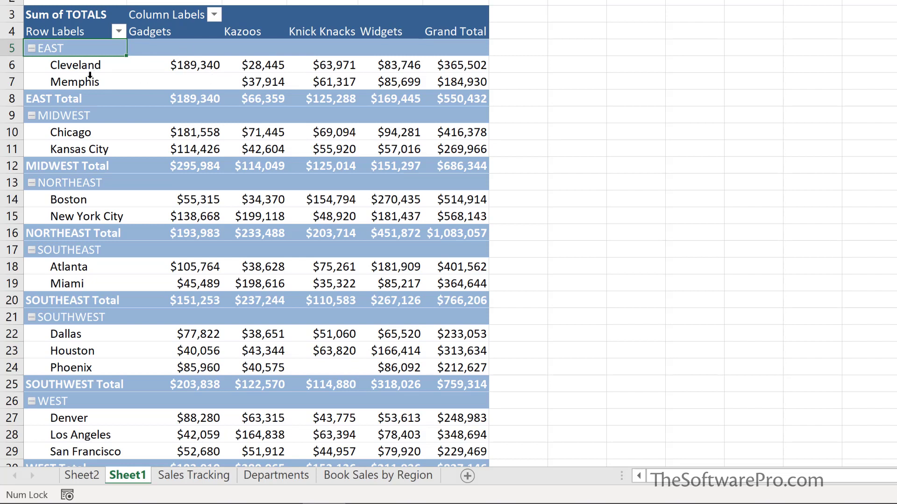
# - Sort the locations within each region by their Grand Total values from smallest to largest
pyautogui.click(174, 65)
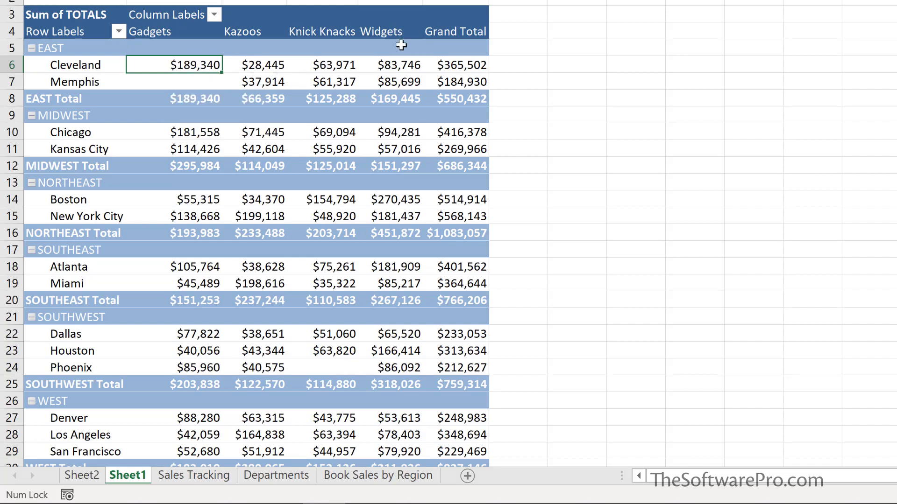
pyautogui.rightClick(451, 65)
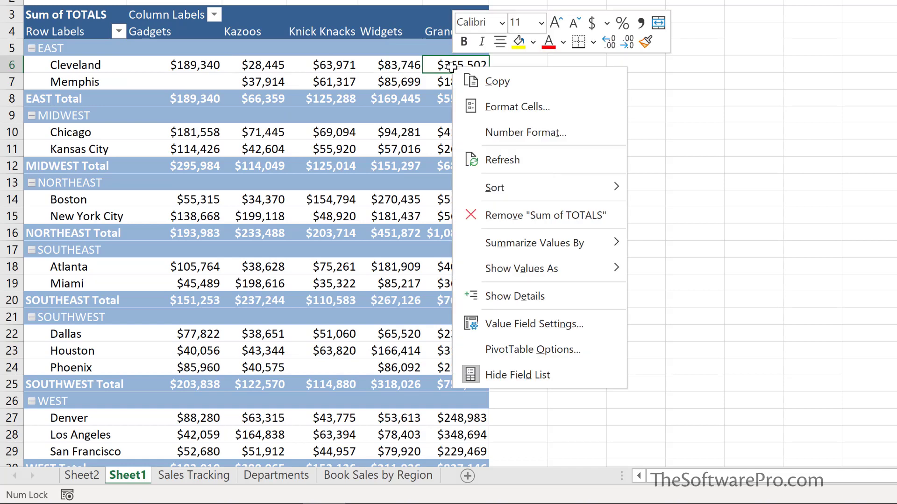
pyautogui.moveTo(506, 191)
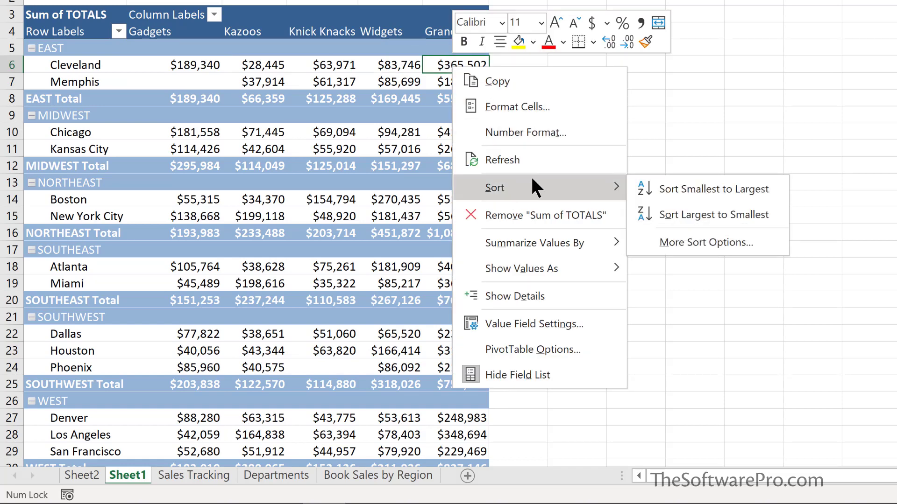
pyautogui.click(682, 191)
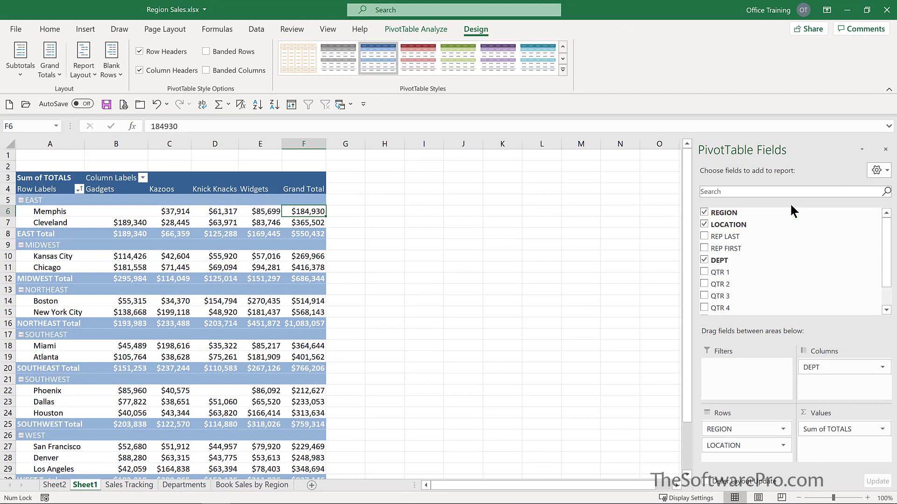
# - Remove REGION from the PivotTable's rows and add it as a report filter
pyautogui.click(704, 212)
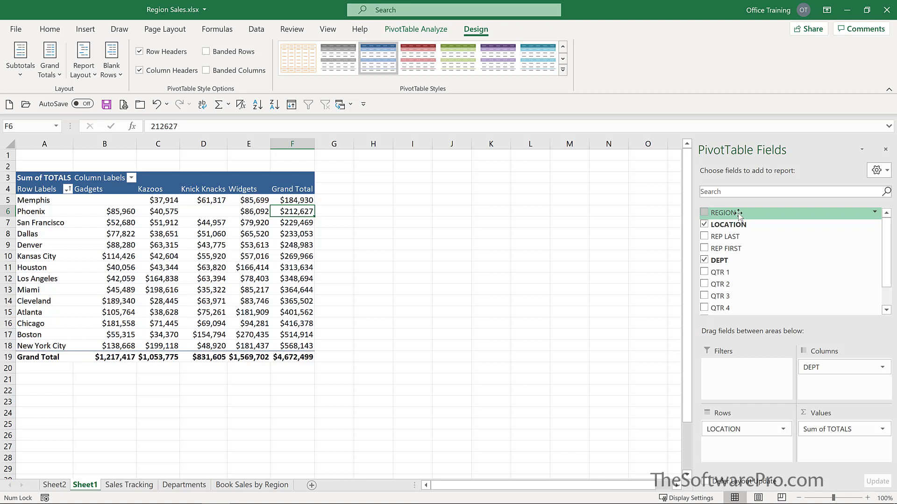
pyautogui.moveTo(738, 214); pyautogui.dragTo(727, 378)
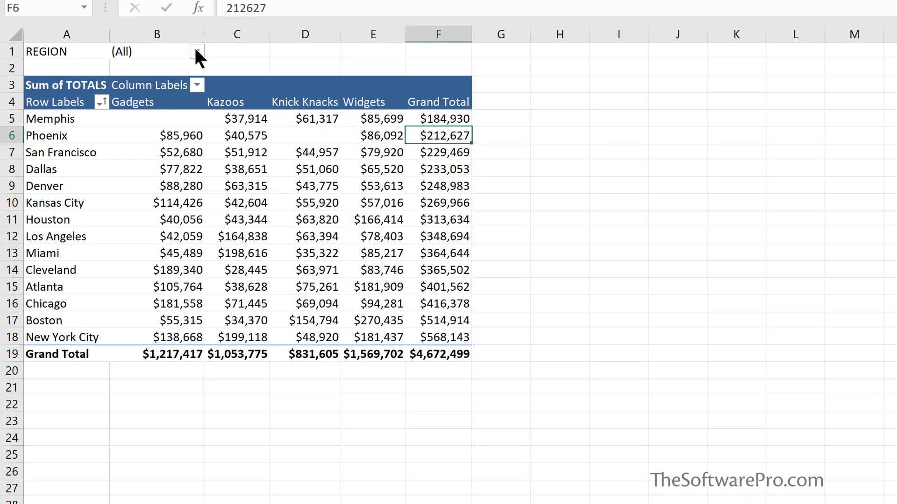
# - Filter the report to the MIDWEST region and reset the REGION report filter to (All)
pyautogui.click(197, 53)
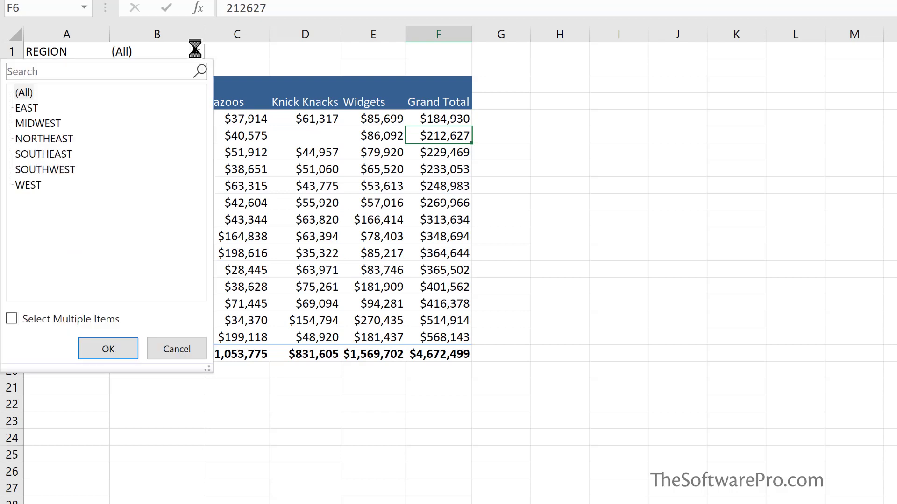
pyautogui.click(49, 123)
pyautogui.click(108, 349)
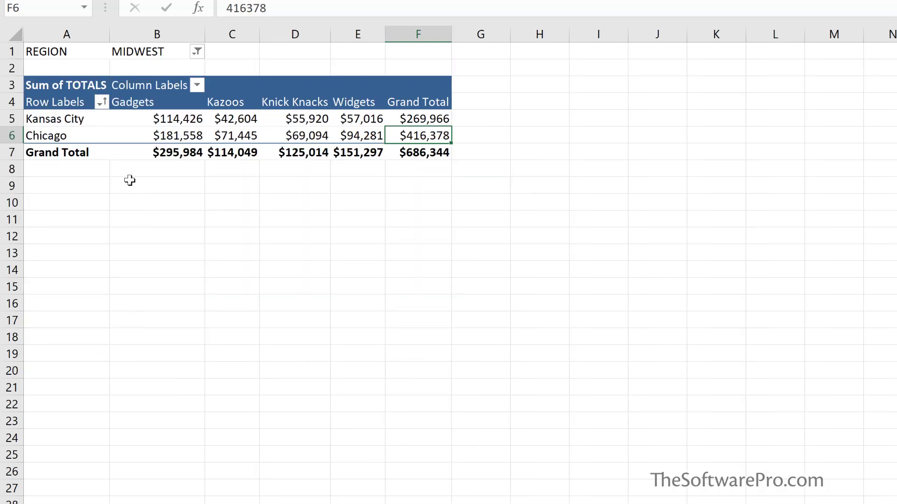
pyautogui.click(196, 52)
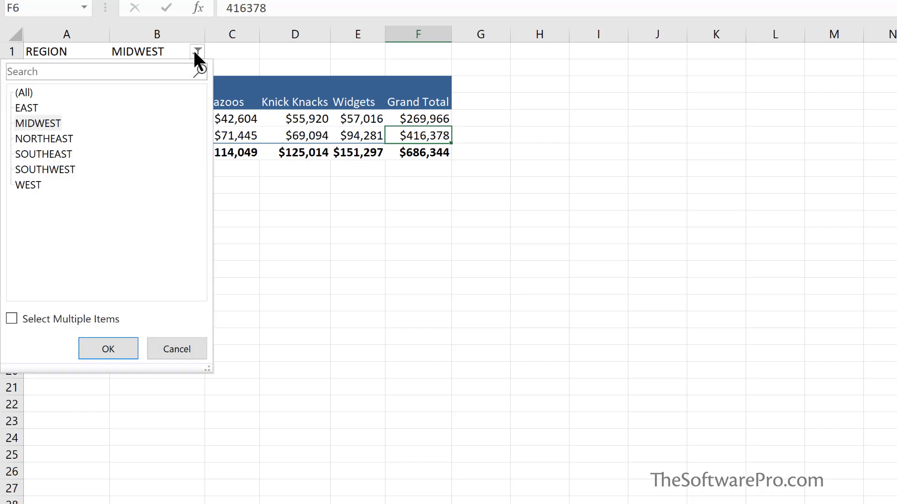
pyautogui.click(32, 88)
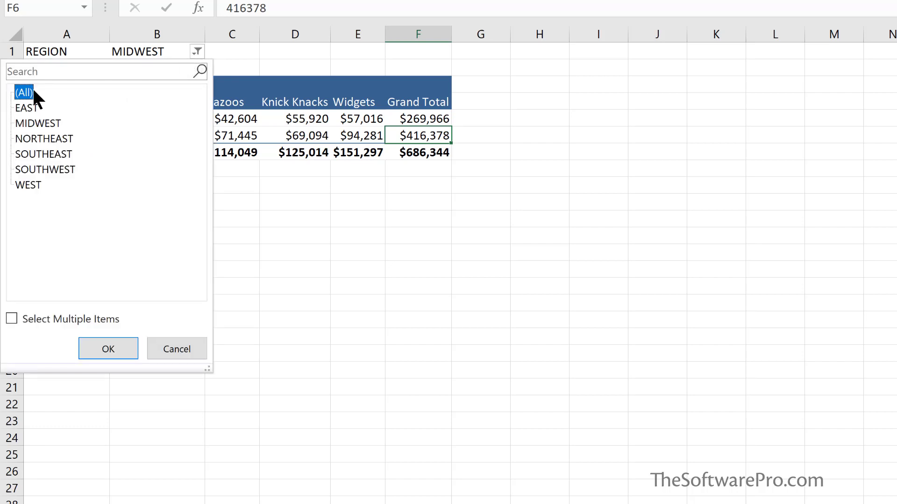
pyautogui.click(98, 351)
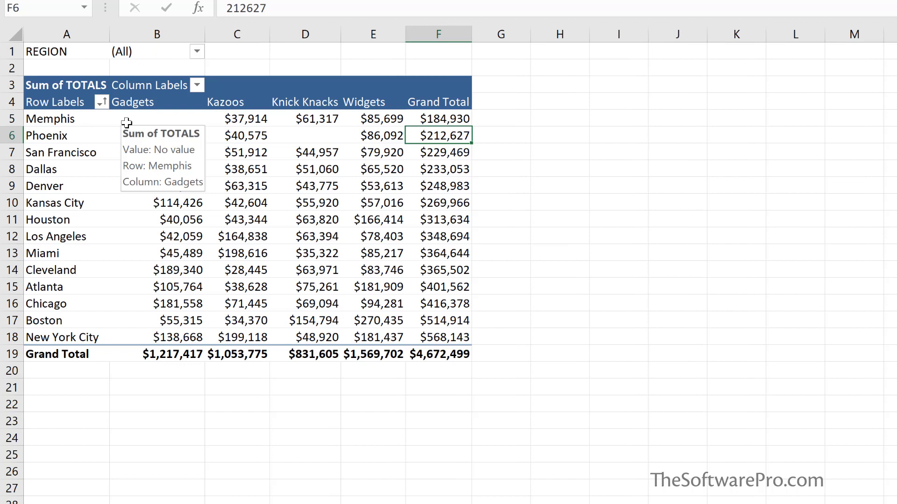